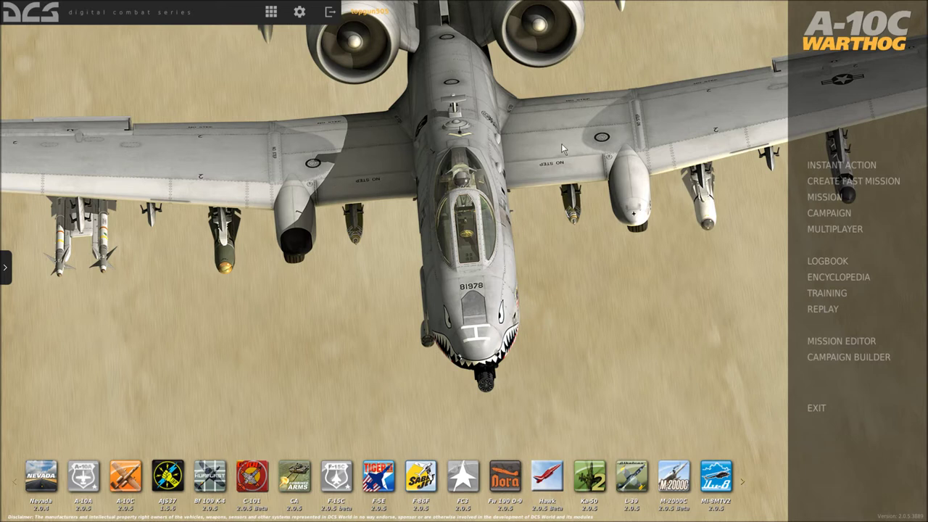
Open the Module Manager and browse the Available DLC and installed modules lists.
left_click(271, 12)
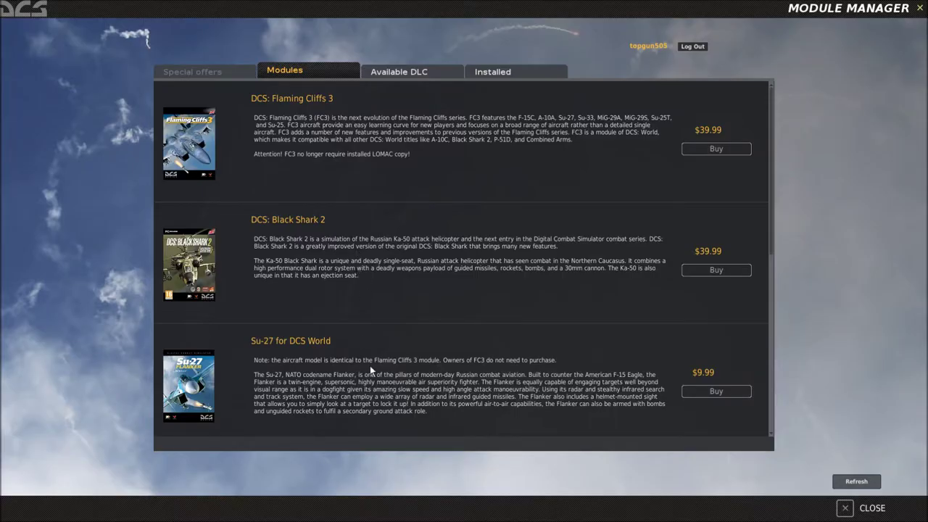
left_click(433, 72)
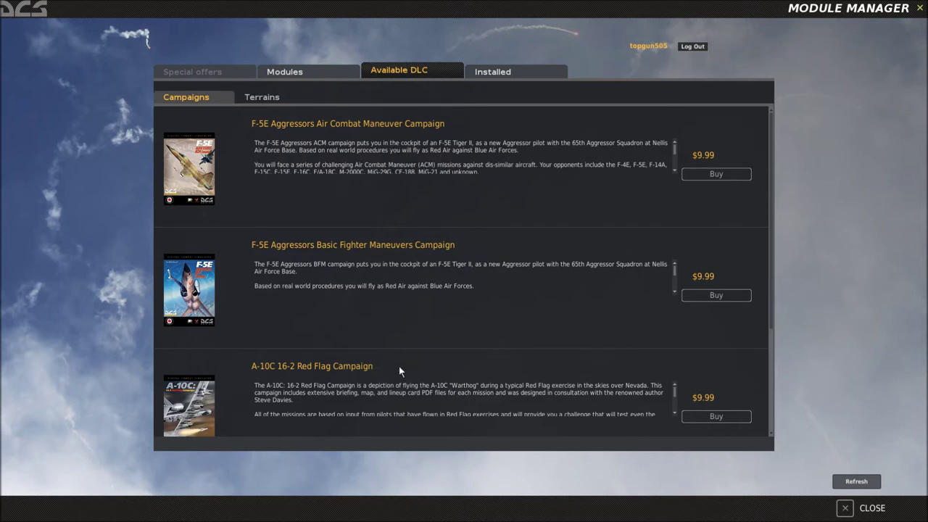
left_click(514, 72)
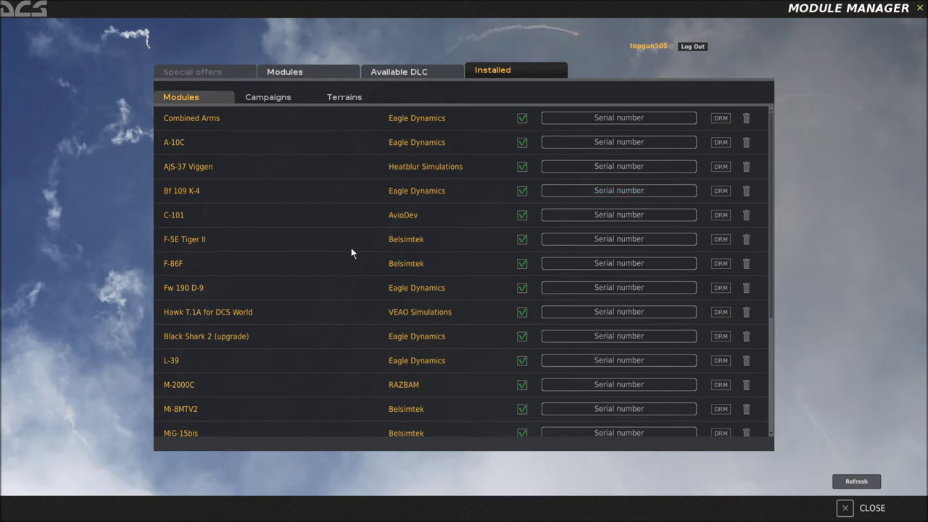
Go back to the Modules tab and close the Module Manager.
left_click(299, 72)
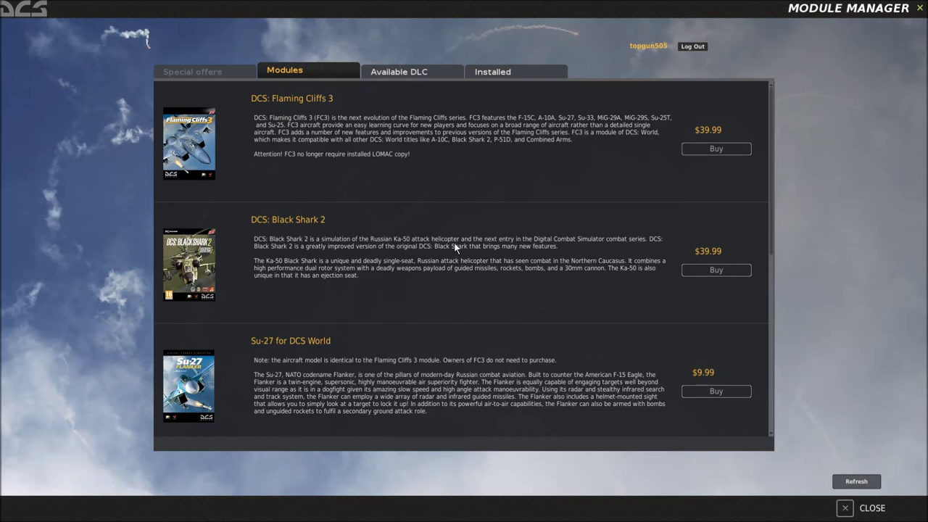
left_click(873, 508)
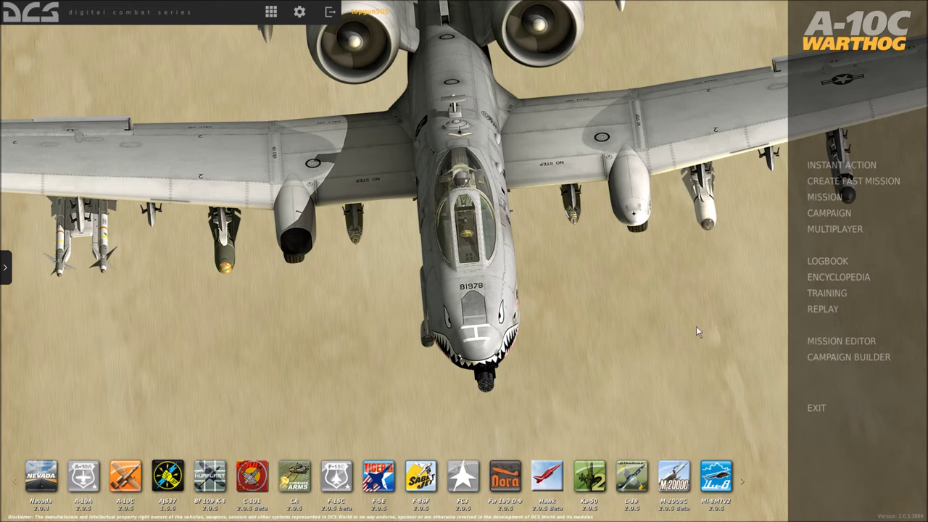
Open Options > Controls with the Spitfire LF Mk IX Sim profile selected.
left_click(300, 15)
left_click(219, 100)
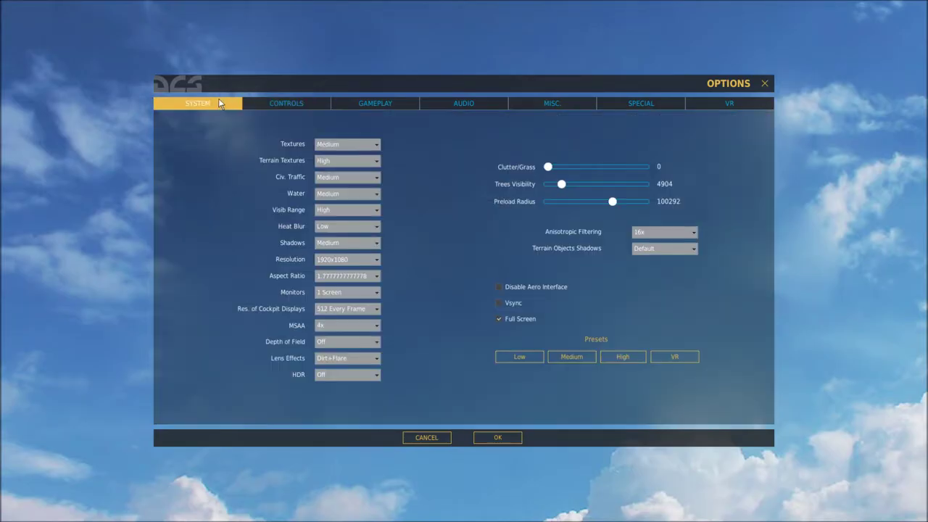
left_click(298, 103)
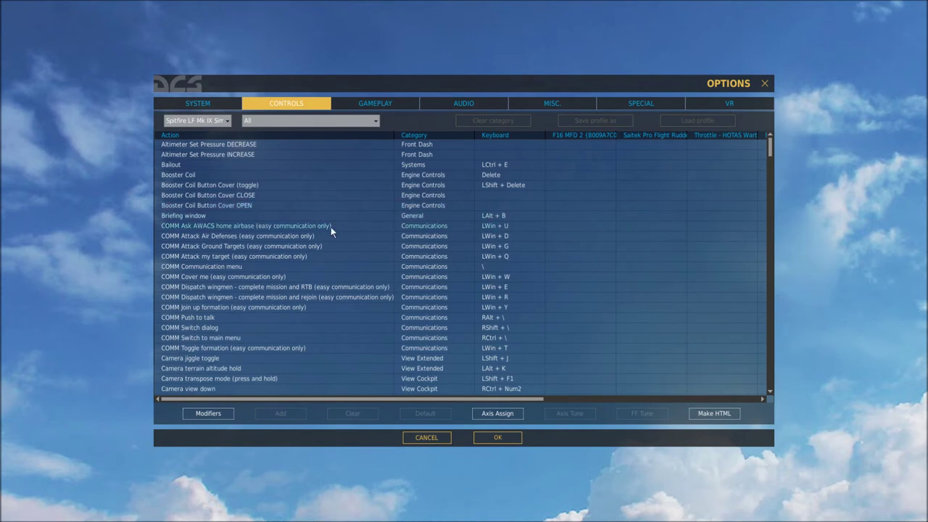
left_click(228, 124)
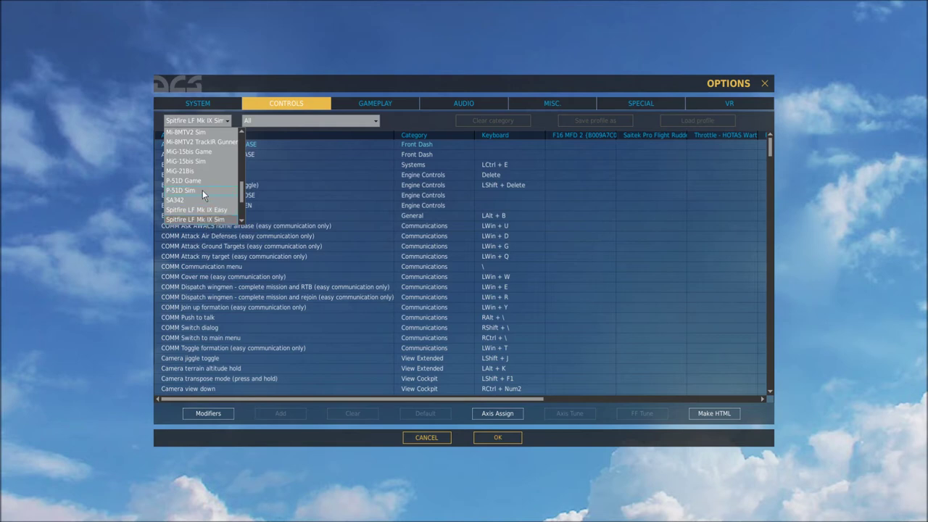
left_click(209, 219)
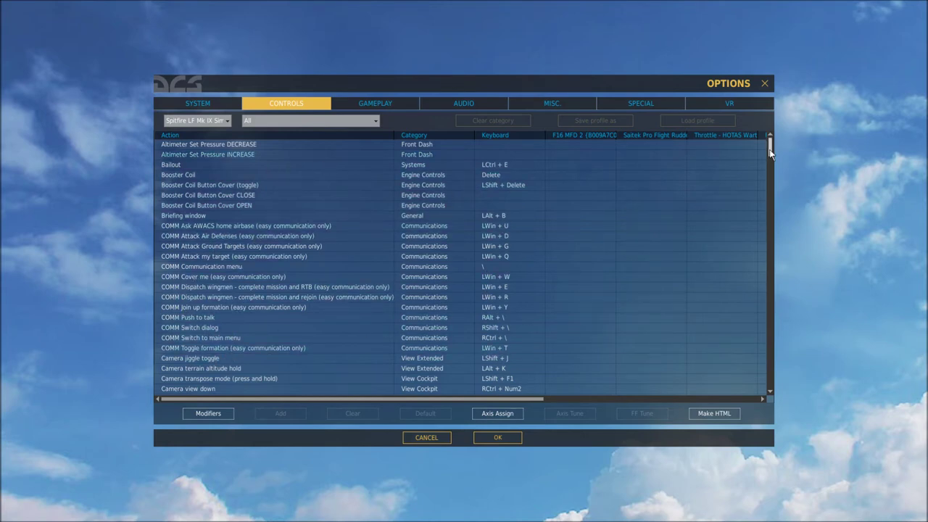
left_click_drag(770, 149, 773, 168)
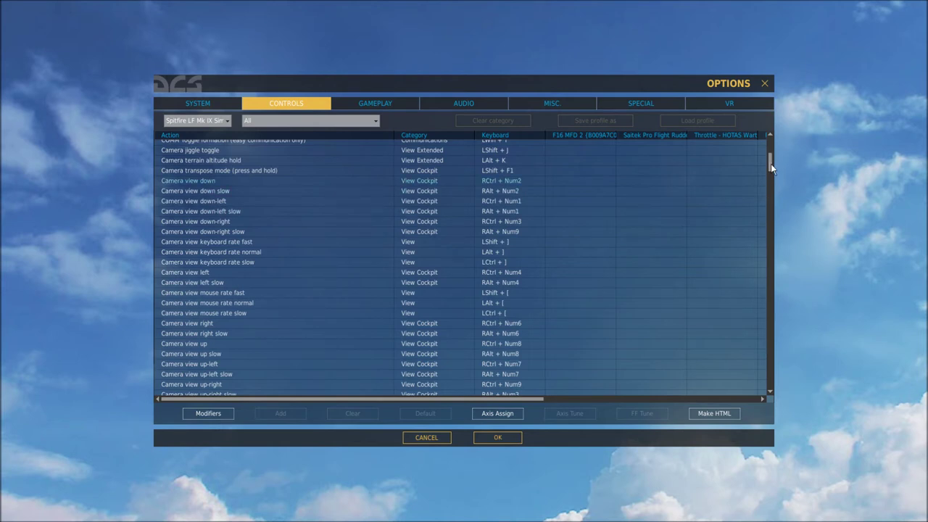
left_click_drag(771, 164, 786, 252)
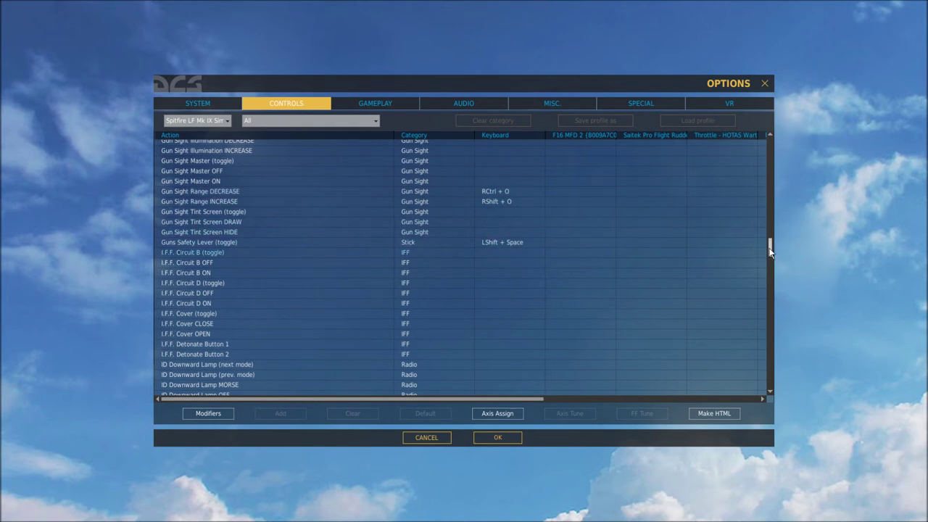
left_click_drag(770, 250, 769, 223)
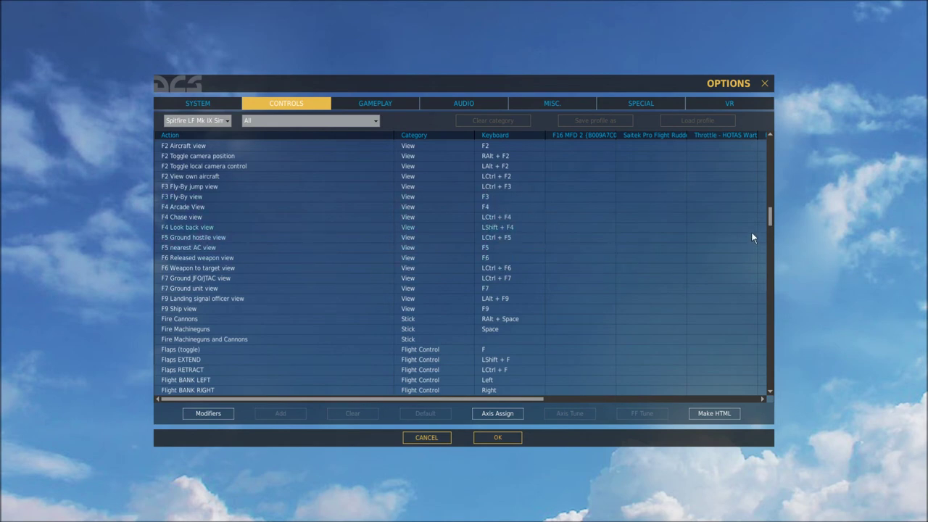
left_click_drag(772, 216, 775, 258)
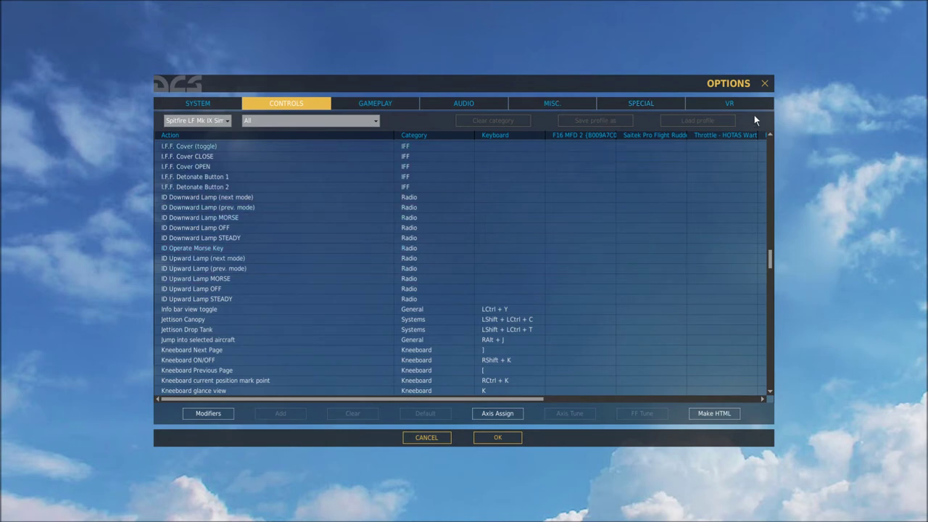
left_click_drag(374, 400, 442, 403)
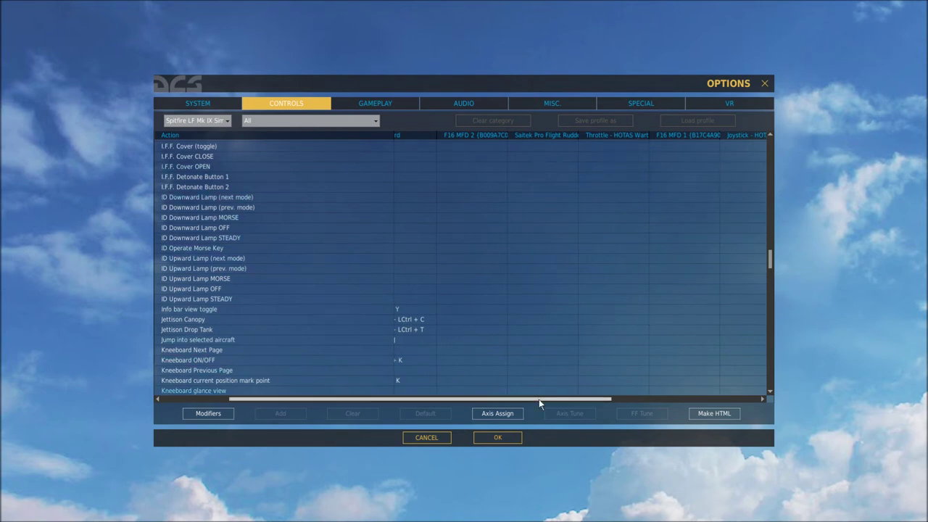
left_click_drag(539, 399, 465, 328)
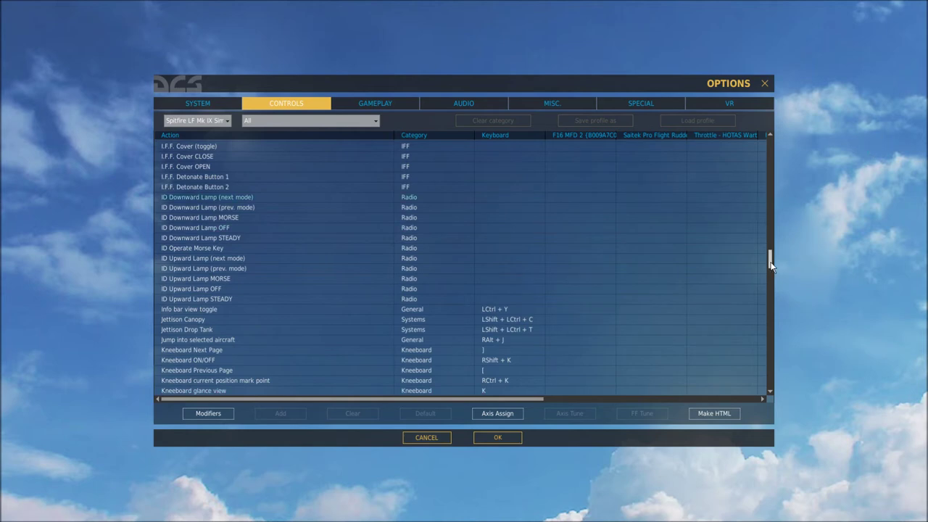
mouse_move(771, 266)
left_mouse_down()
mouse_move(762, 200)
mouse_move(772, 281)
left_mouse_up()
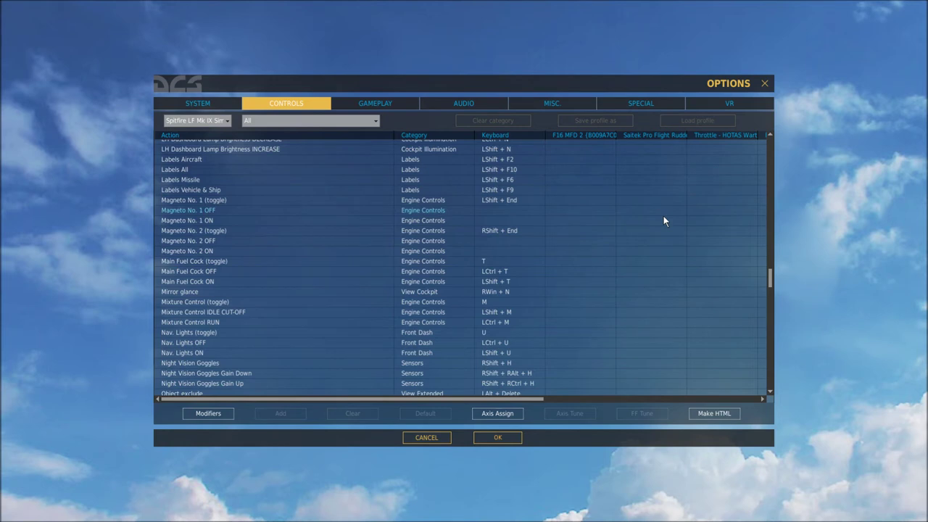
Bind Labels All to JOY_BTN20 on the HOTAS Warthog throttle.
scroll(663, 218, "up", 1)
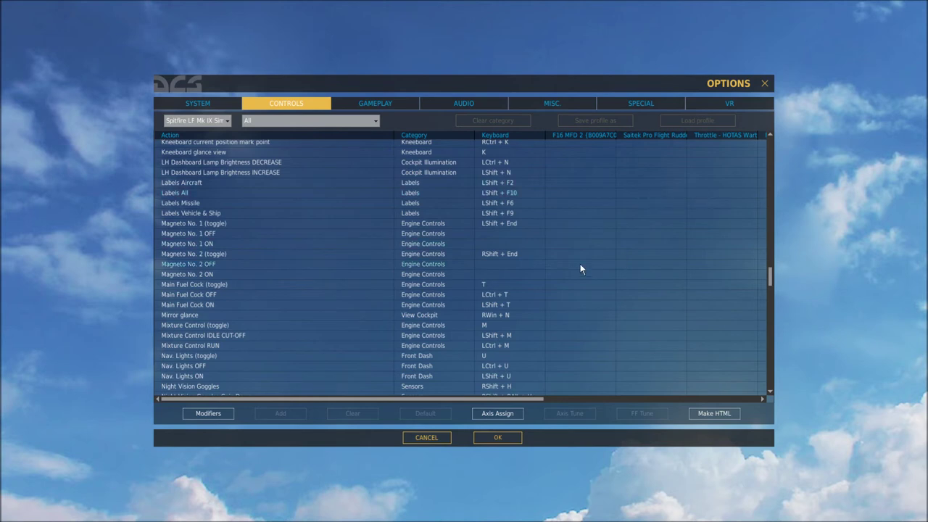
left_click_drag(511, 398, 551, 393)
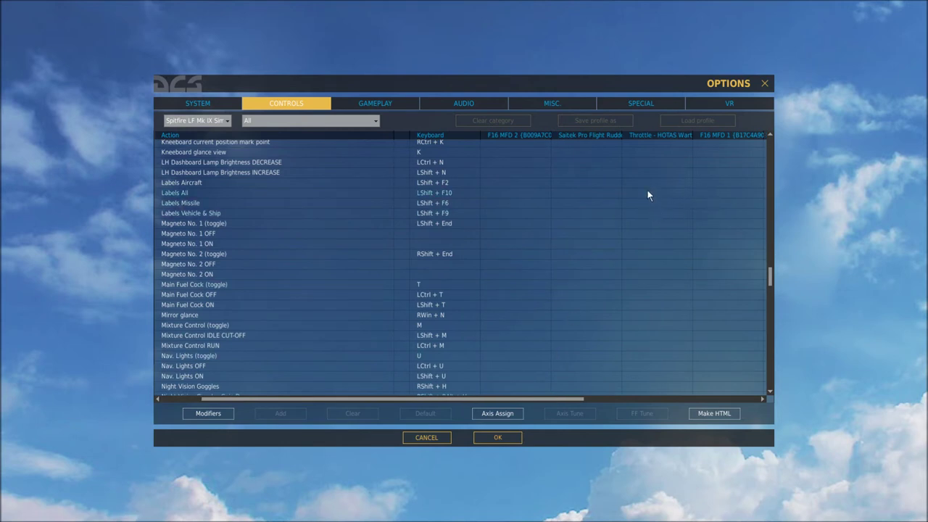
left_click(186, 192)
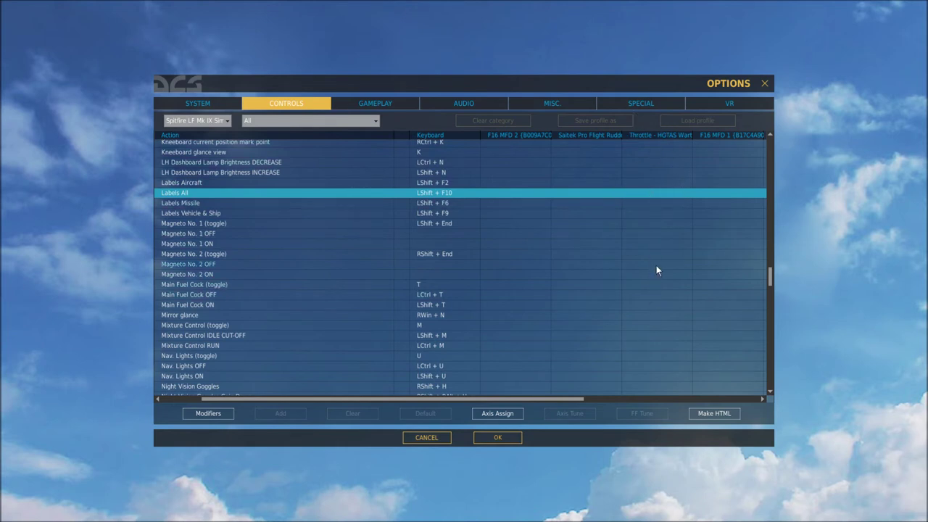
left_click(654, 195)
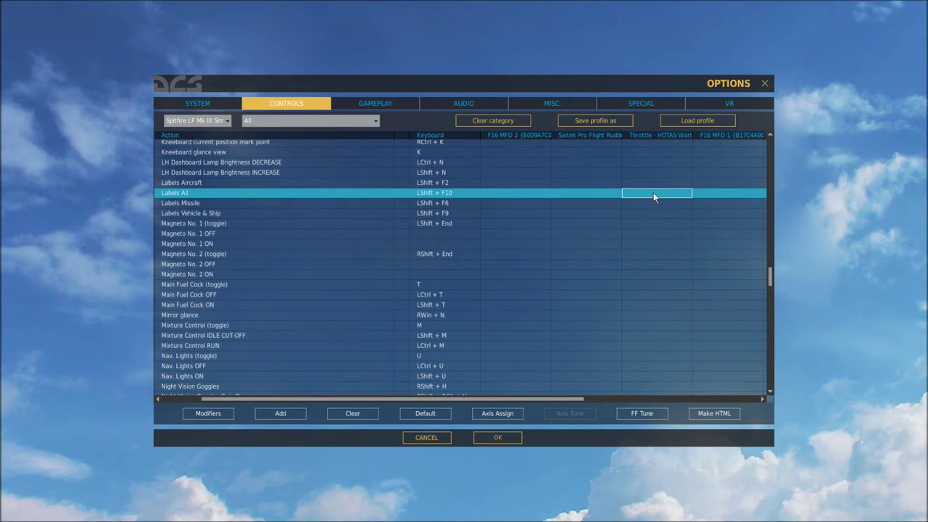
double_click(653, 196)
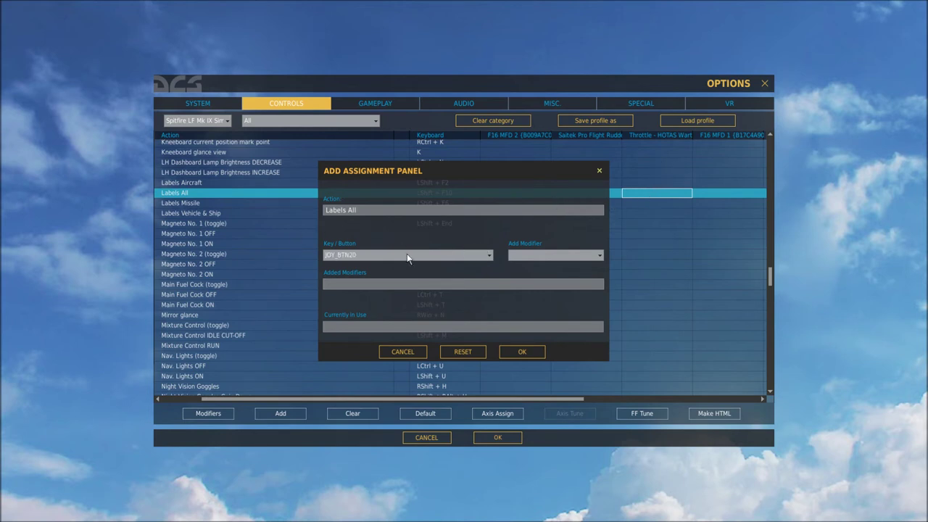
left_click(516, 355)
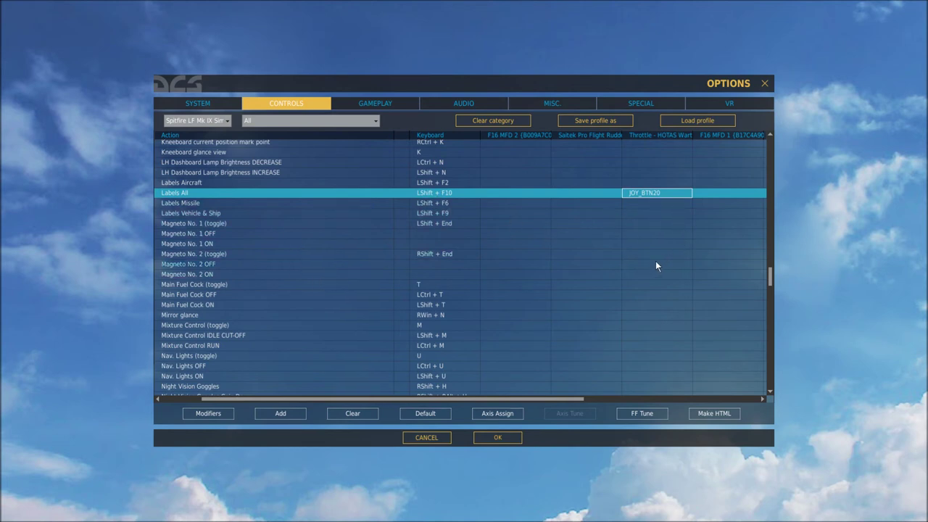
Clear View Center's JOY_BTN5 binding on the F16 MFD 2 device.
left_click(613, 233)
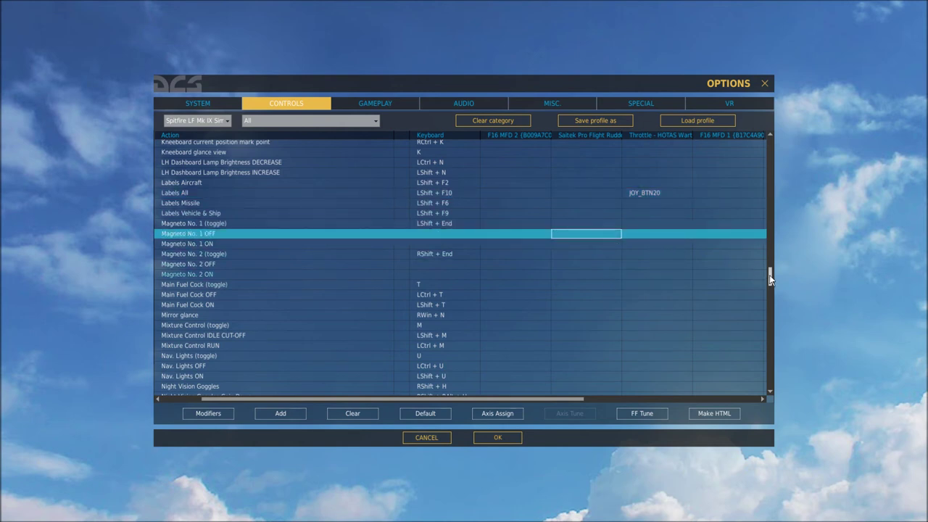
left_click_drag(770, 275, 768, 364)
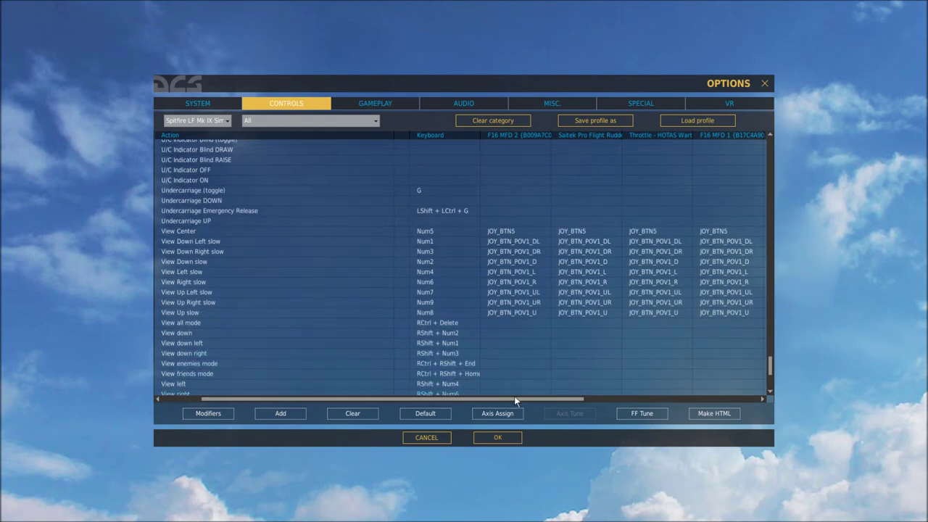
left_click_drag(514, 398, 544, 401)
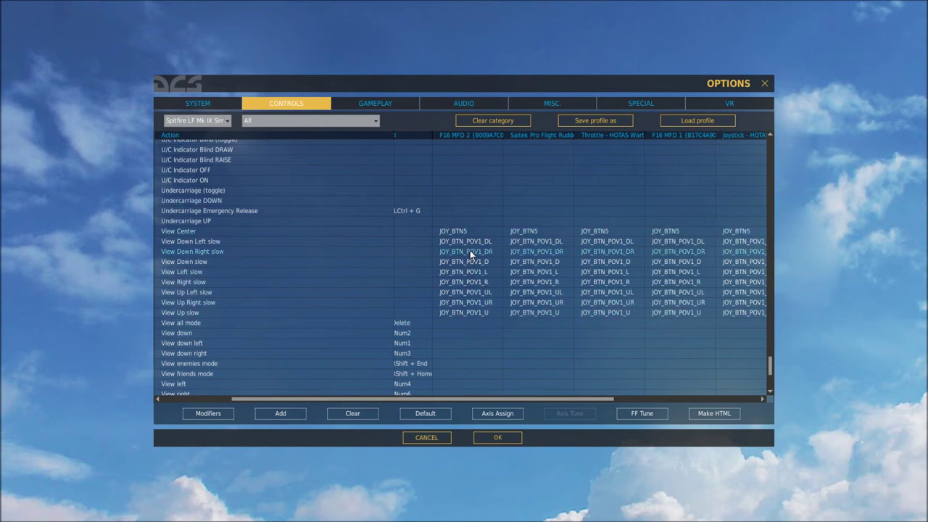
left_click(466, 232)
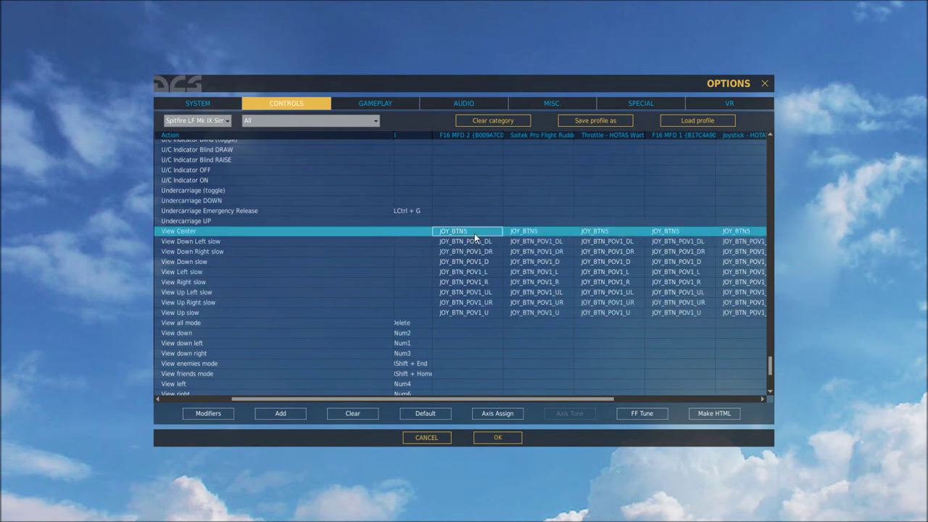
left_click(356, 414)
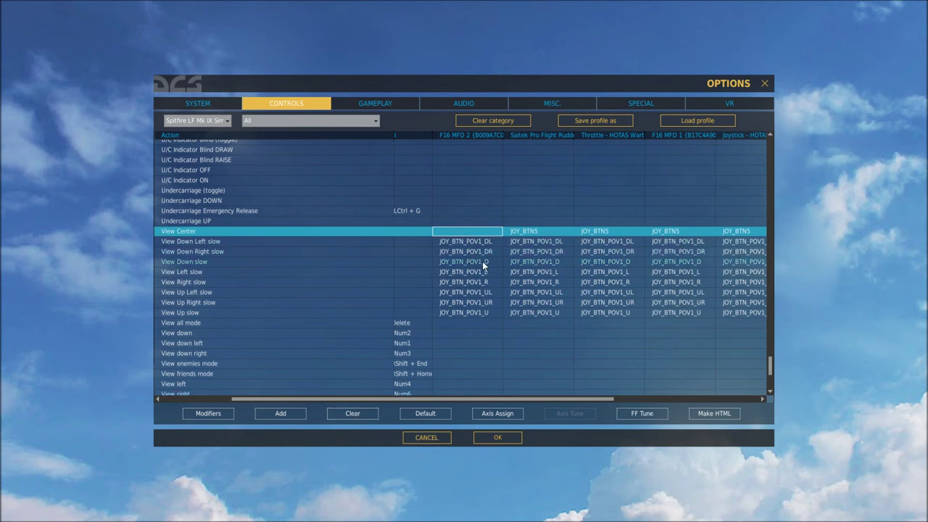
mouse_move(462, 395)
left_mouse_down()
mouse_move(570, 396)
mouse_move(457, 397)
left_mouse_up()
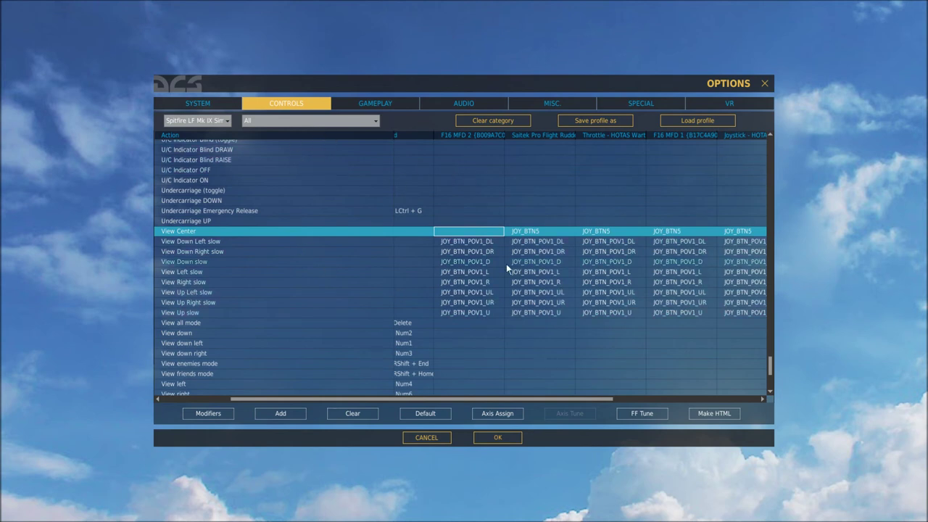
Filter the controls to Axis Commands and review the Pitch, Roll, Rudder and Throttle bindings.
left_click(250, 122)
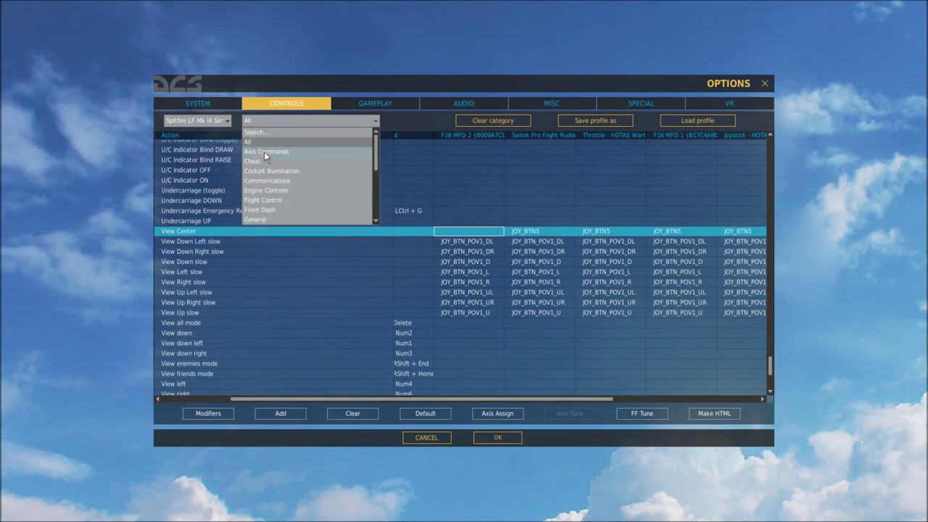
left_click(264, 152)
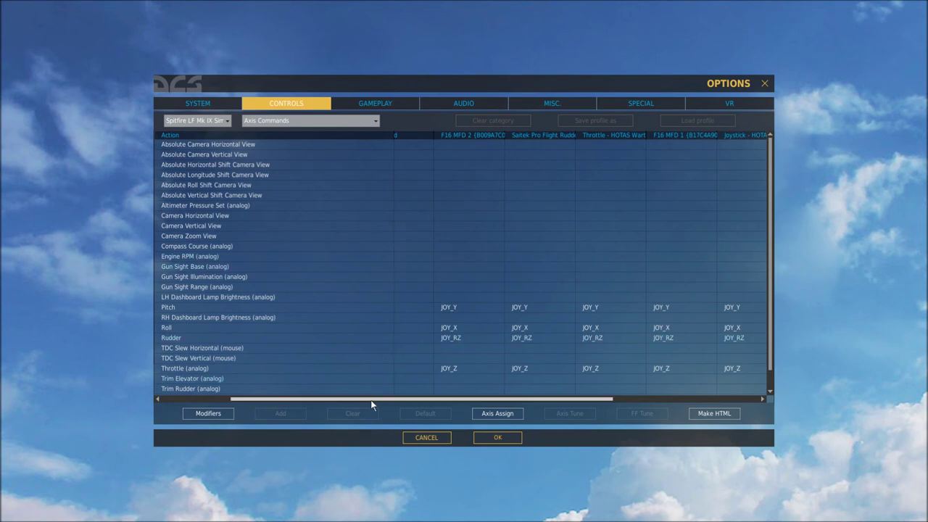
left_click_drag(373, 400, 392, 401)
scroll(582, 296, "left", 3)
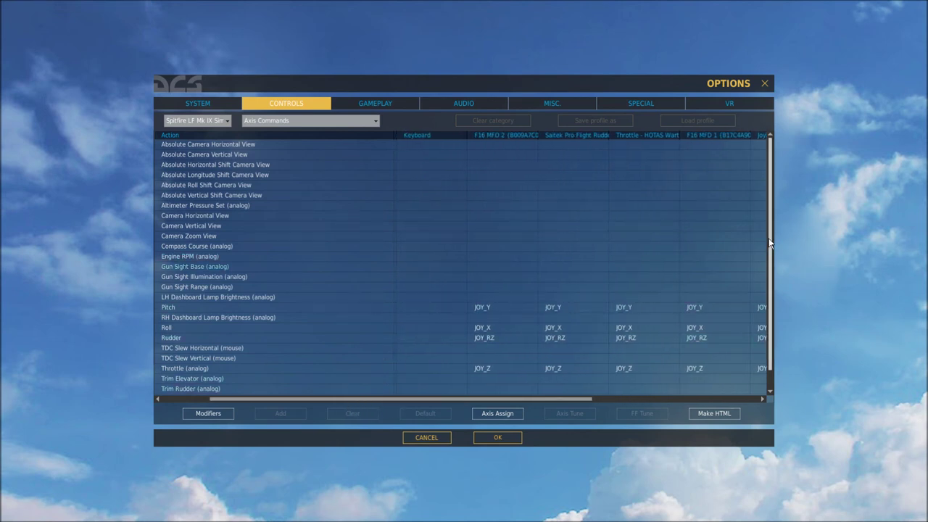
scroll(761, 304, "down", 2)
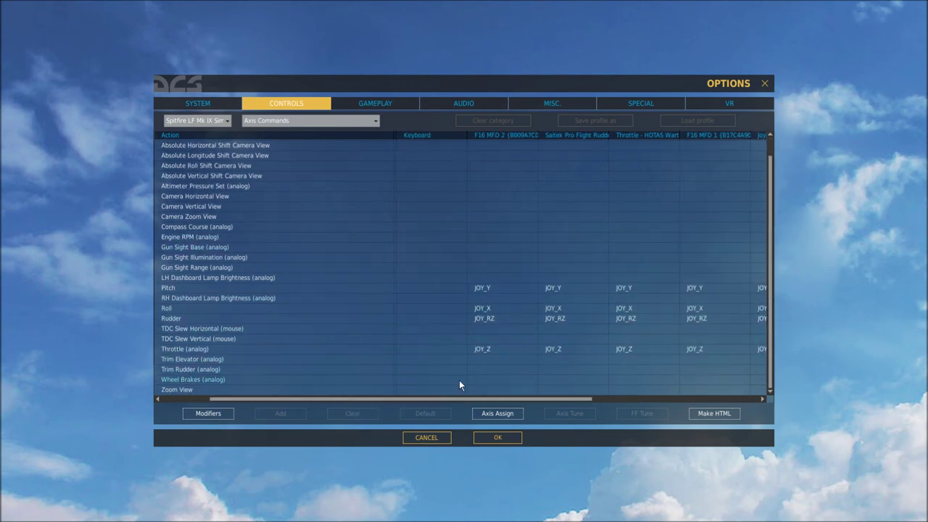
left_click_drag(441, 398, 464, 399)
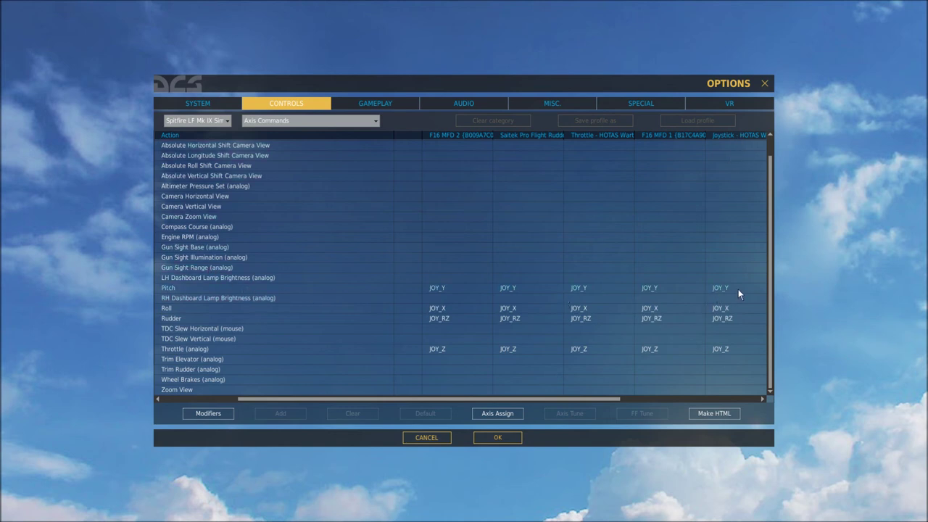
Clear Pitch's JOY_Y from F16 MFD 1, throttle, Saitek, F16 MFD 2 and Razer Nostromo.
left_click(676, 289)
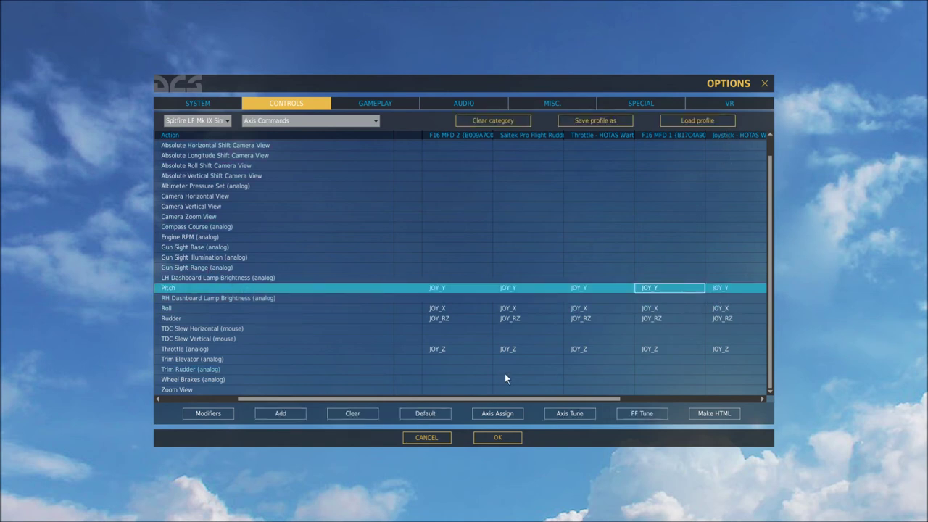
left_click(362, 414)
left_click(583, 289)
key("Delete")
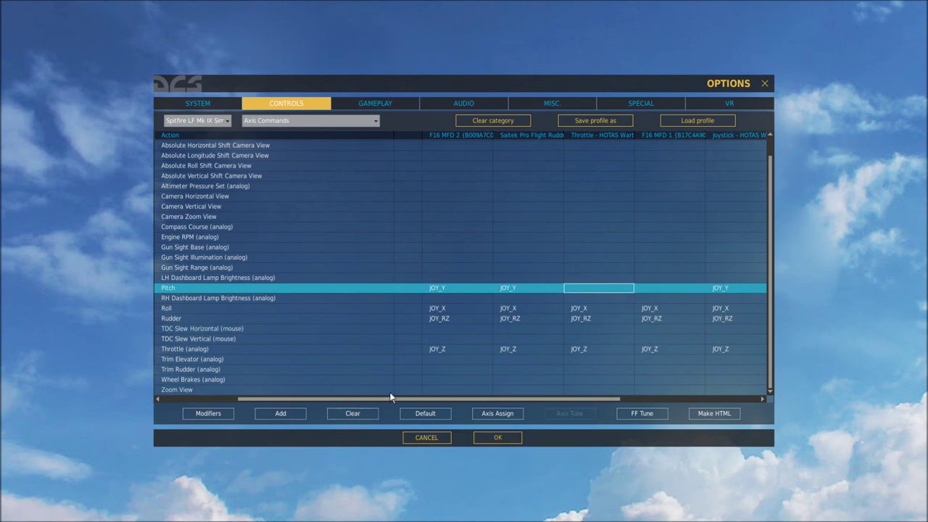
left_click(520, 287)
left_click(353, 413)
left_click(464, 292)
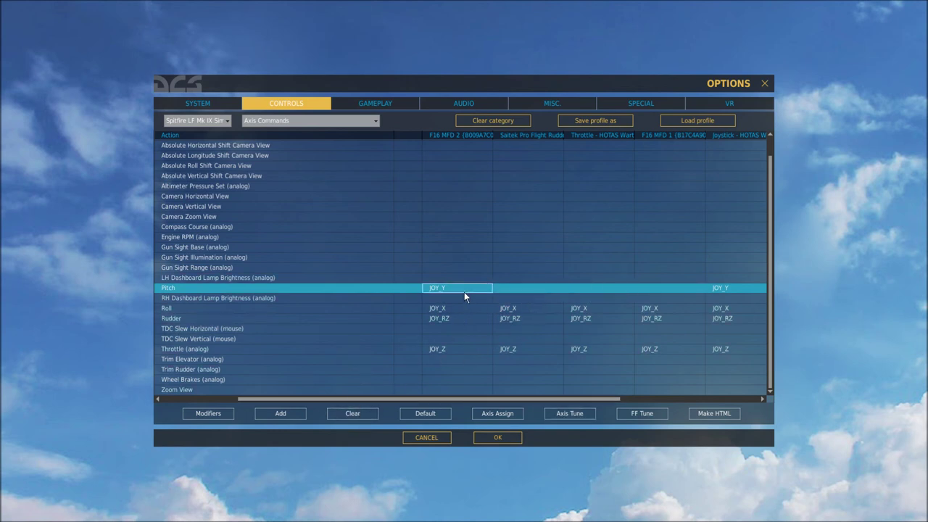
left_click(352, 413)
left_click_drag(388, 399, 464, 399)
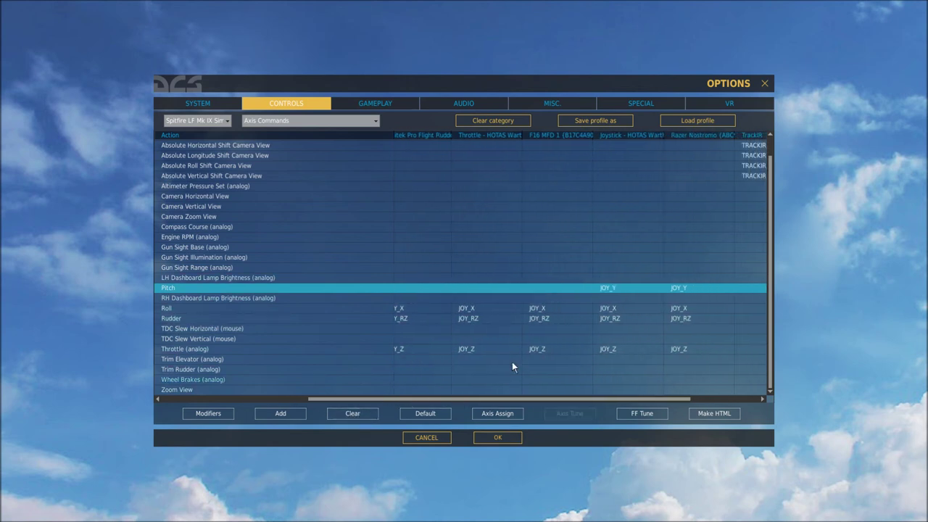
left_click(676, 288)
left_click(353, 414)
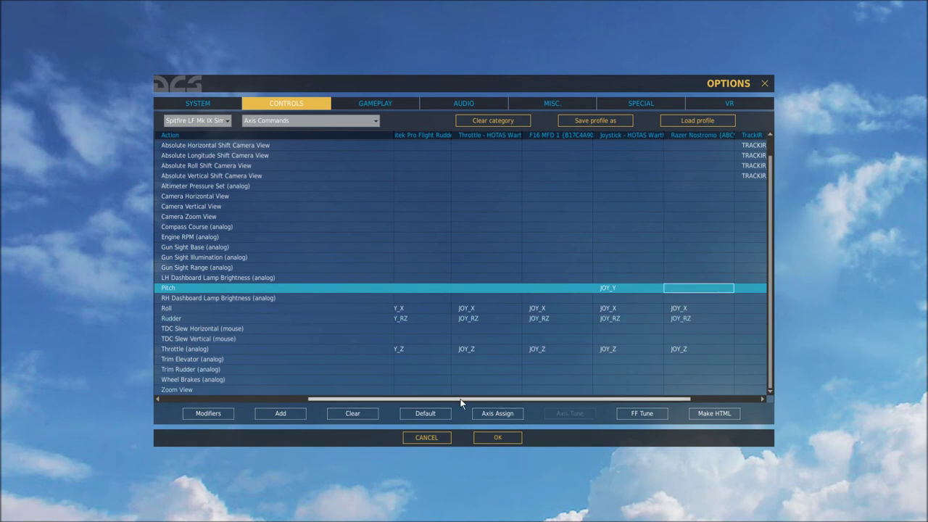
left_click_drag(461, 399, 422, 399)
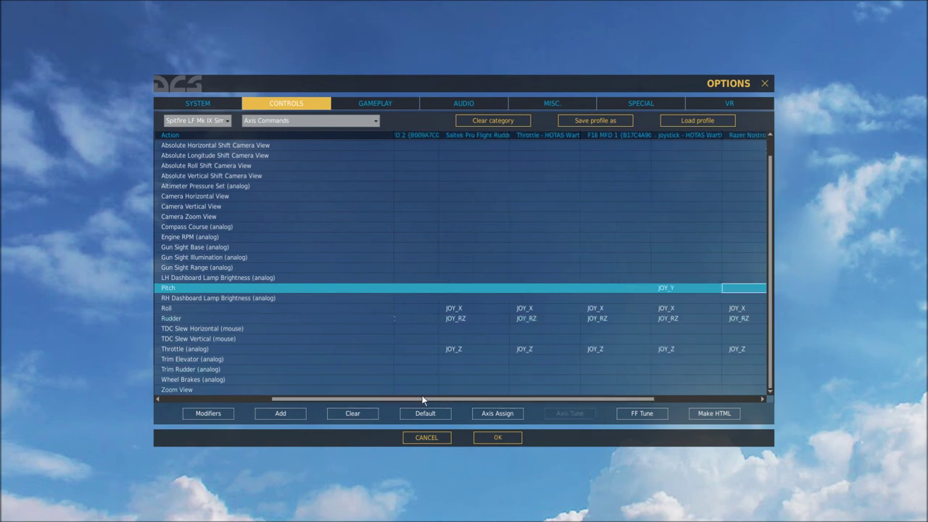
Remove Roll's JOY_X bindings from F16 MFD 1 and the Warthog throttle.
left_click(741, 312)
left_click(670, 310)
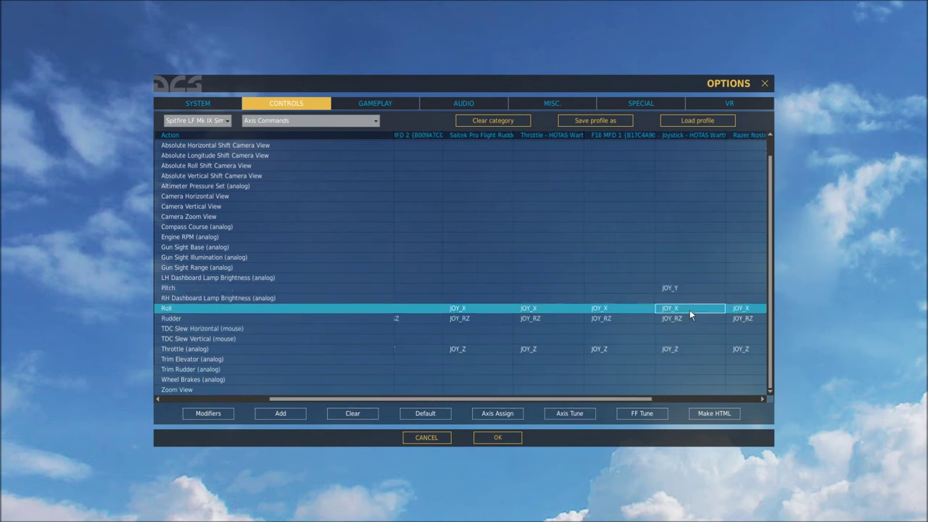
left_click(631, 314)
left_click(352, 413)
left_click(539, 310)
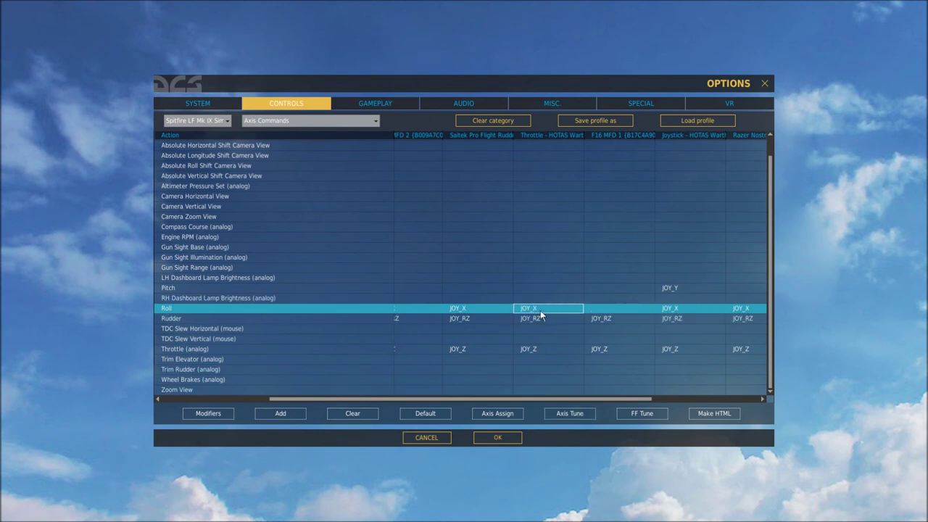
left_click(351, 413)
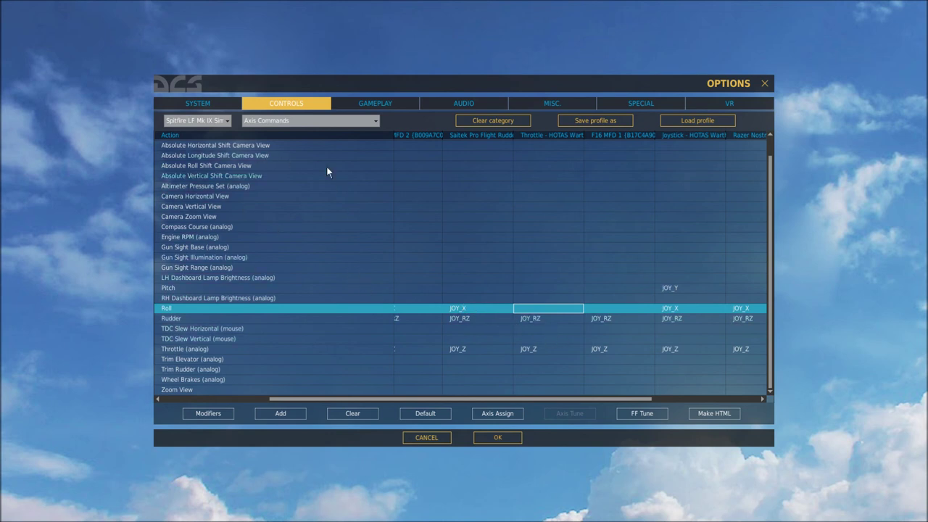
Switch the category filter to All and scroll through every Spitfire command.
left_click(300, 123)
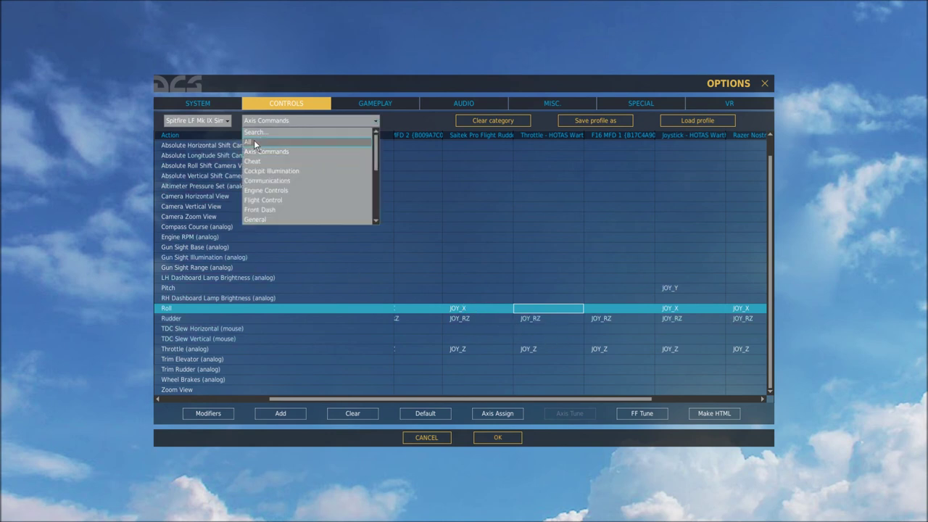
left_click(261, 141)
scroll(427, 311, "down", 20)
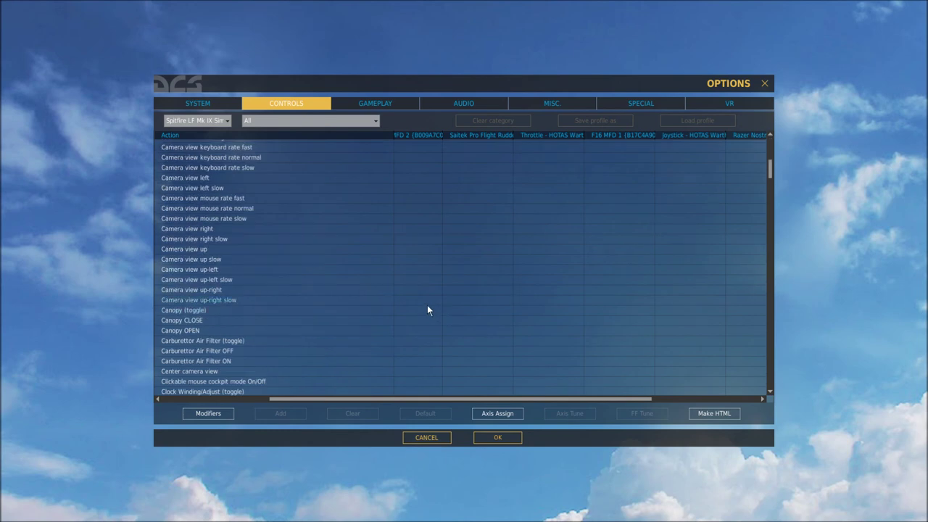
scroll(294, 357, "down", 15)
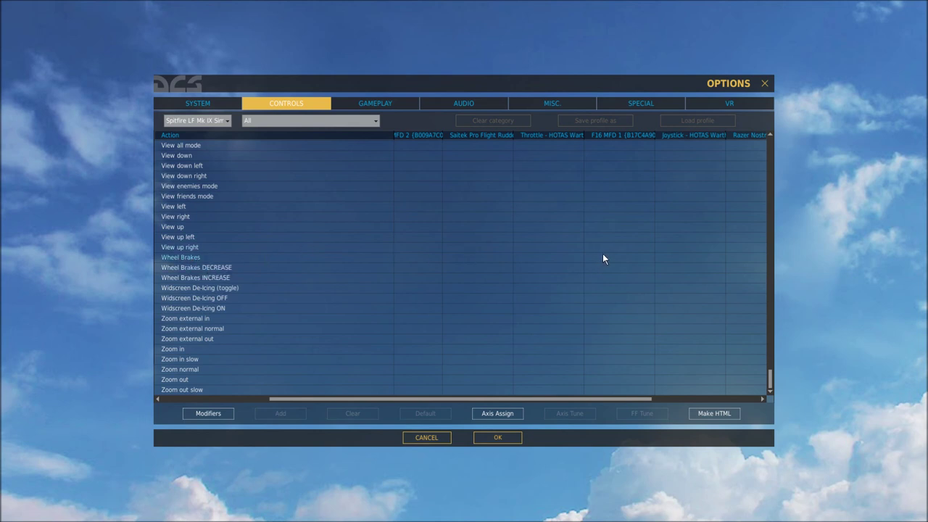
scroll(587, 257, "up", 8)
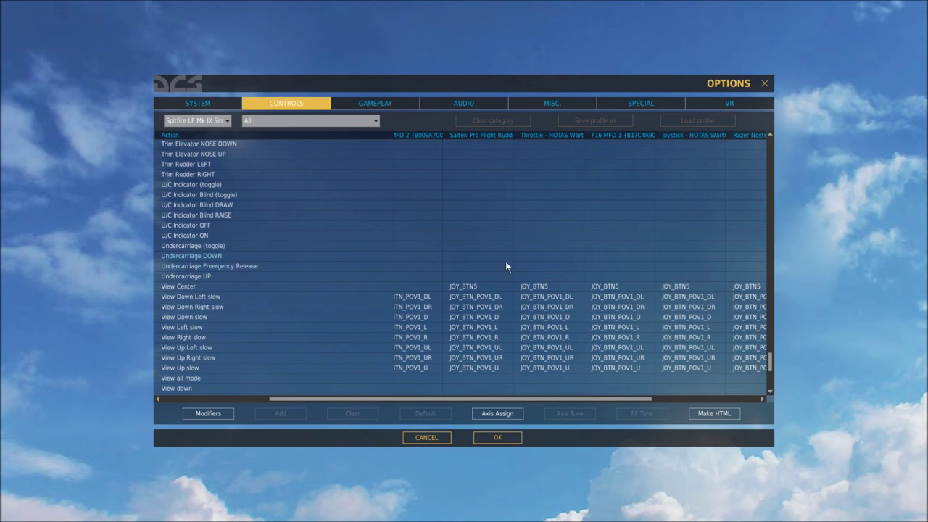
Tune the joystick's Pitch axis (JOY_Y) to curvature 11 with zero deadzone.
left_click(278, 122)
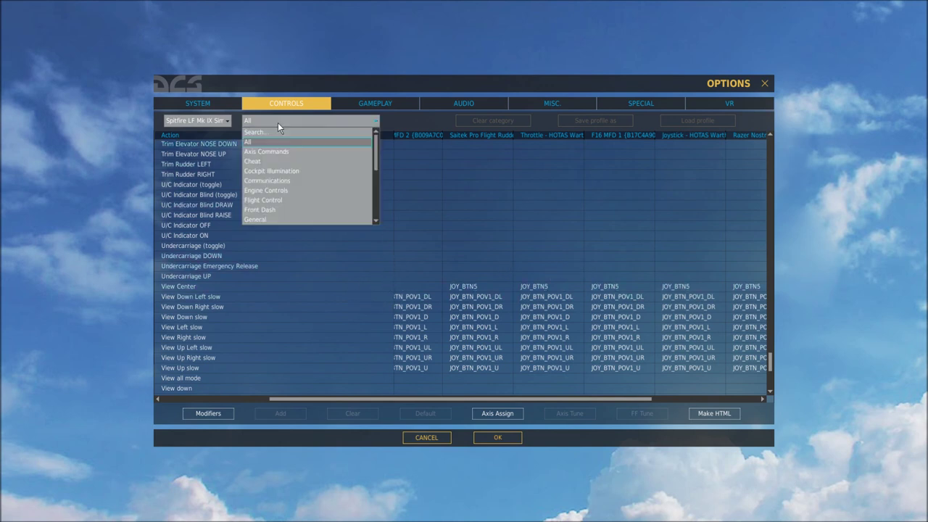
left_click(266, 152)
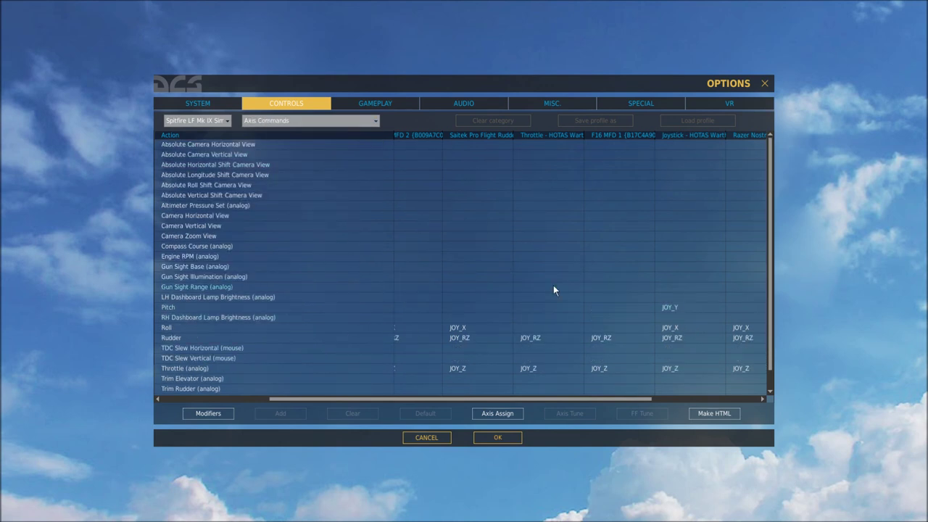
left_click(680, 307)
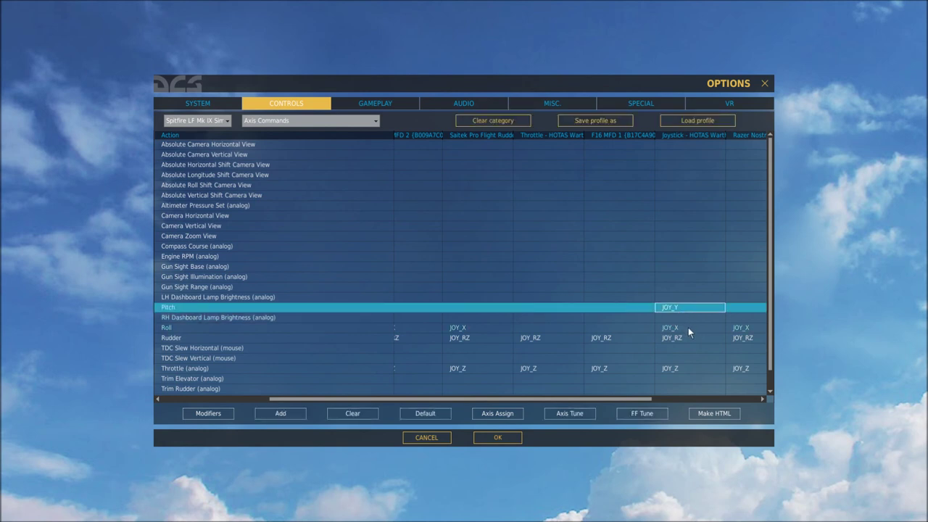
left_click(566, 413)
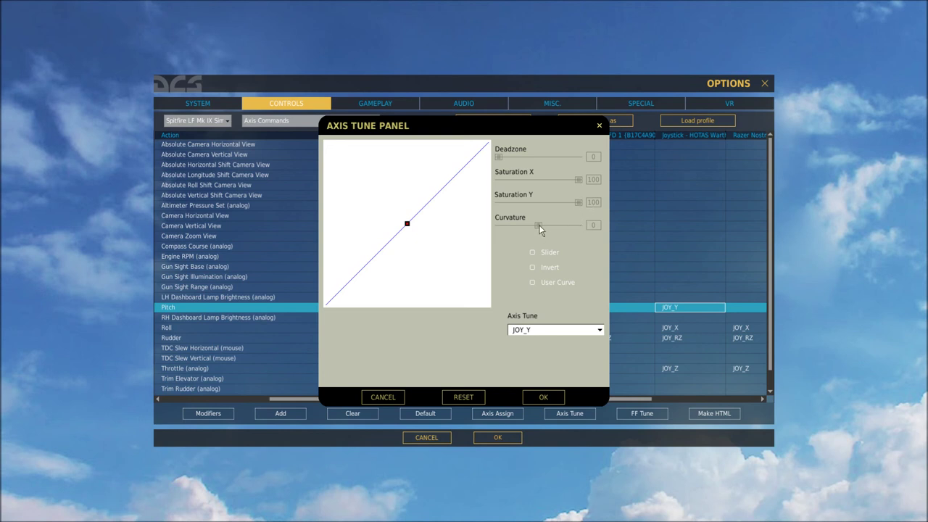
left_click_drag(539, 225, 550, 226)
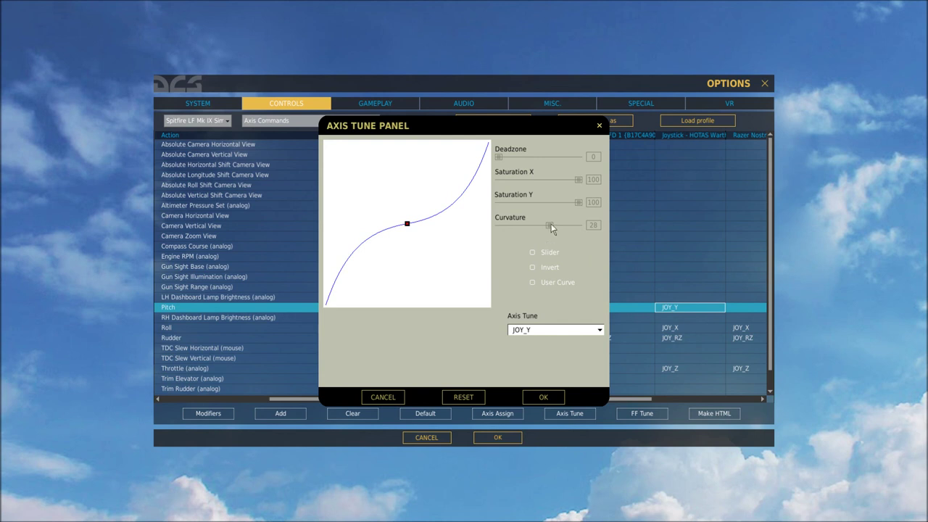
left_click_drag(550, 224, 544, 220)
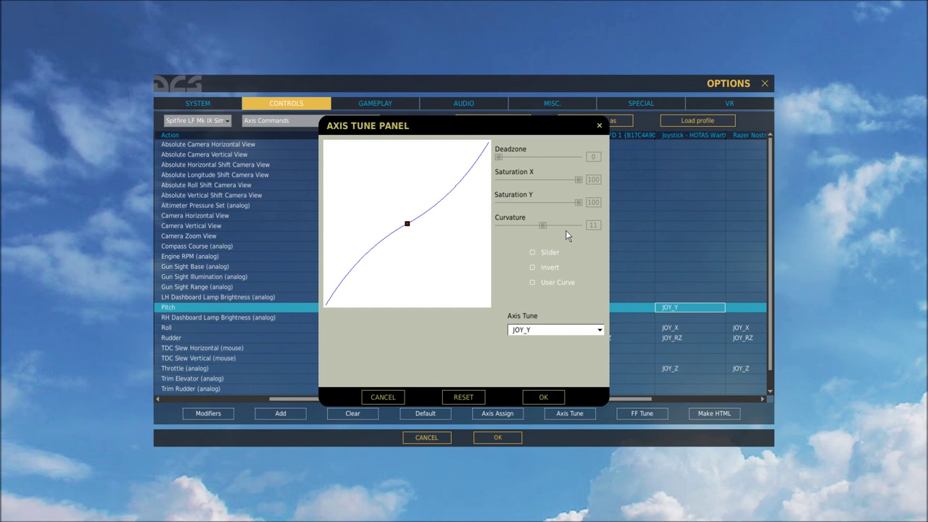
left_click(540, 396)
Scroll the axis commands table back to the left.
left_click_drag(534, 400, 349, 394)
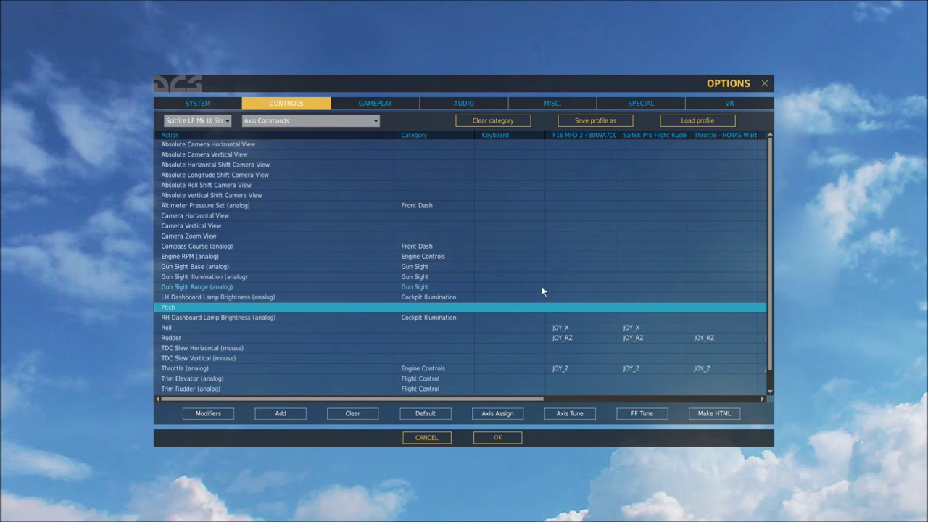